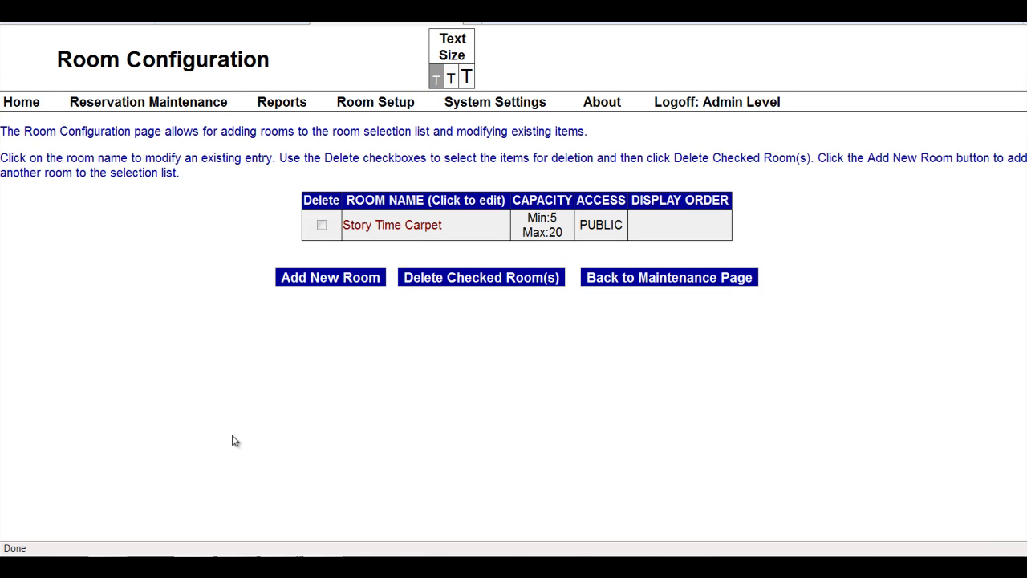
- Open the Story Time Carpet room for editing and go through its settings to the Room Availability section
{"action": "left_click", "coordinate": [383, 229]}
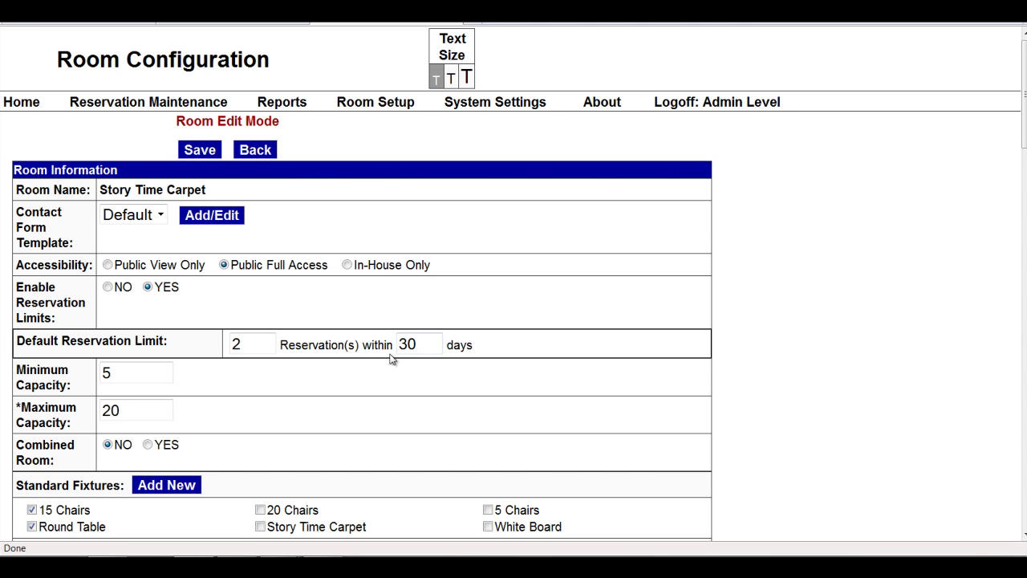
{"action": "scroll", "coordinate": [392, 360], "scroll_direction": "down", "scroll_amount": 3}
{"action": "scroll", "coordinate": [393, 356], "scroll_direction": "down", "scroll_amount": 3}
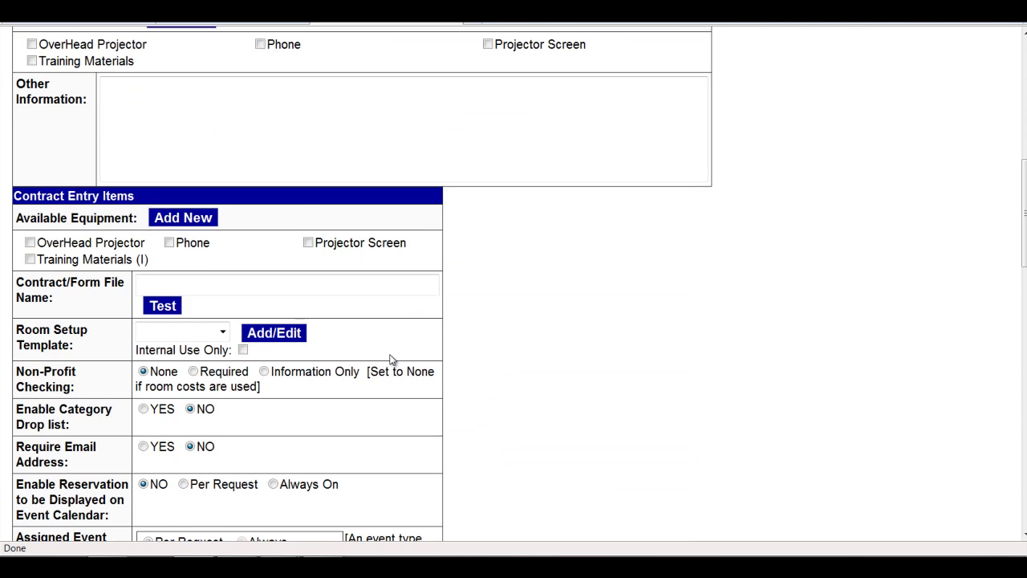
{"action": "scroll", "coordinate": [397, 361], "scroll_direction": "down", "scroll_amount": 3}
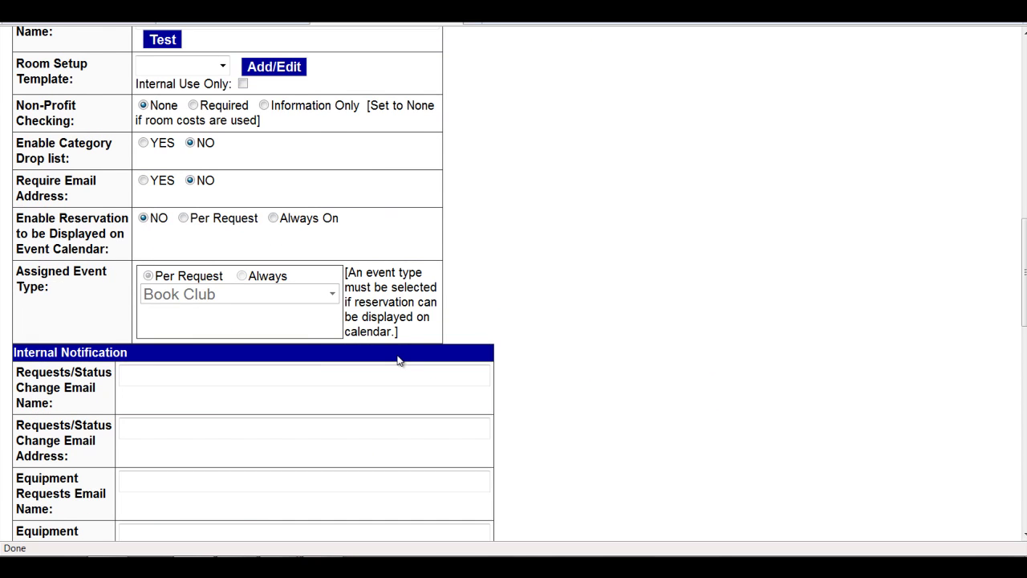
{"action": "scroll", "coordinate": [399, 356], "scroll_direction": "down", "scroll_amount": 2}
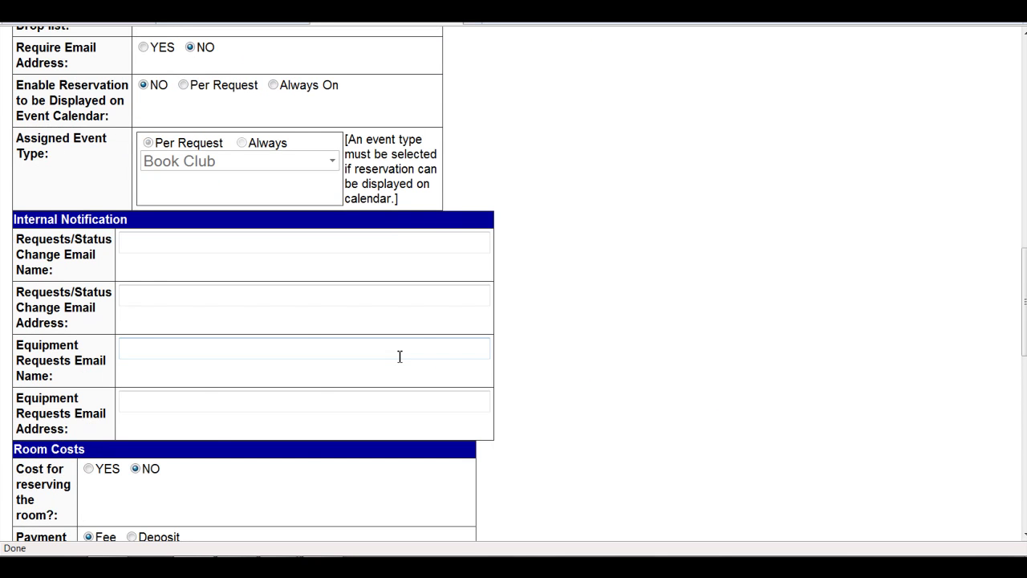
{"action": "scroll", "coordinate": [400, 356], "scroll_direction": "down", "scroll_amount": 3}
{"action": "scroll", "coordinate": [400, 356], "scroll_direction": "down", "scroll_amount": 3}
{"action": "scroll", "coordinate": [397, 366], "scroll_direction": "down", "scroll_amount": 2}
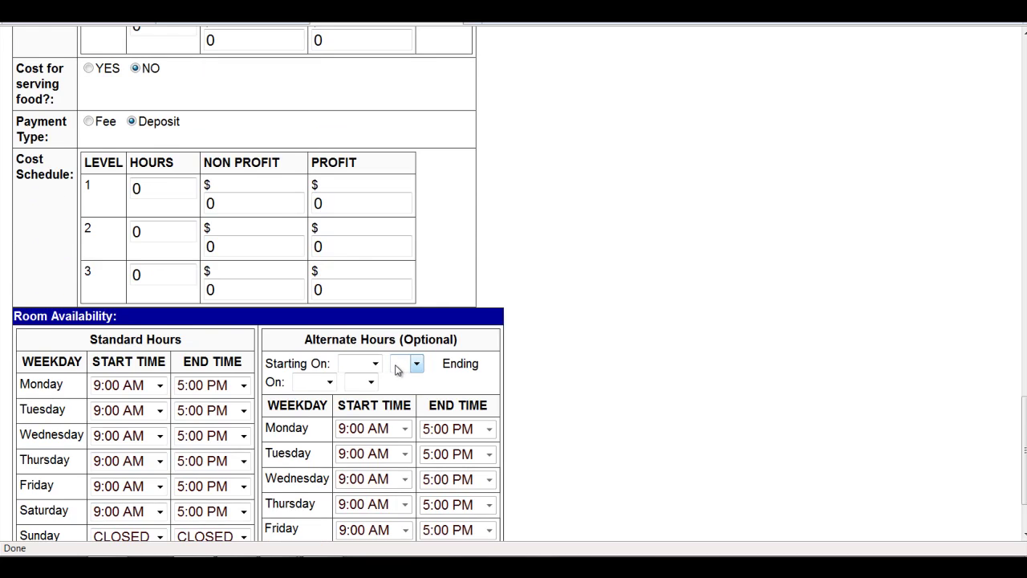
{"action": "scroll", "coordinate": [396, 365], "scroll_direction": "down", "scroll_amount": 1}
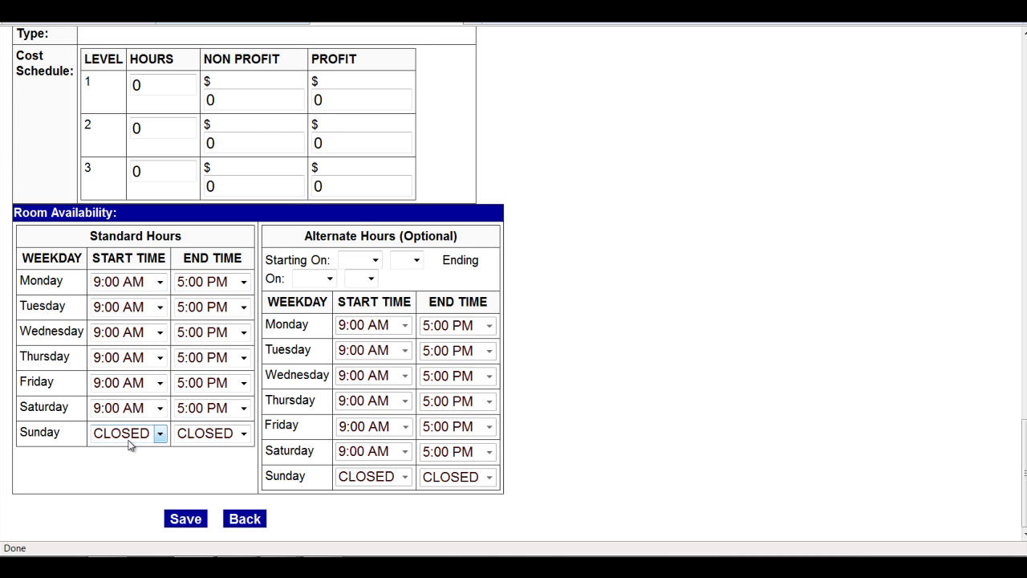
- Set Monday's standard room hours to 8:00 AM through 7:00 PM
{"action": "left_click", "coordinate": [160, 284]}
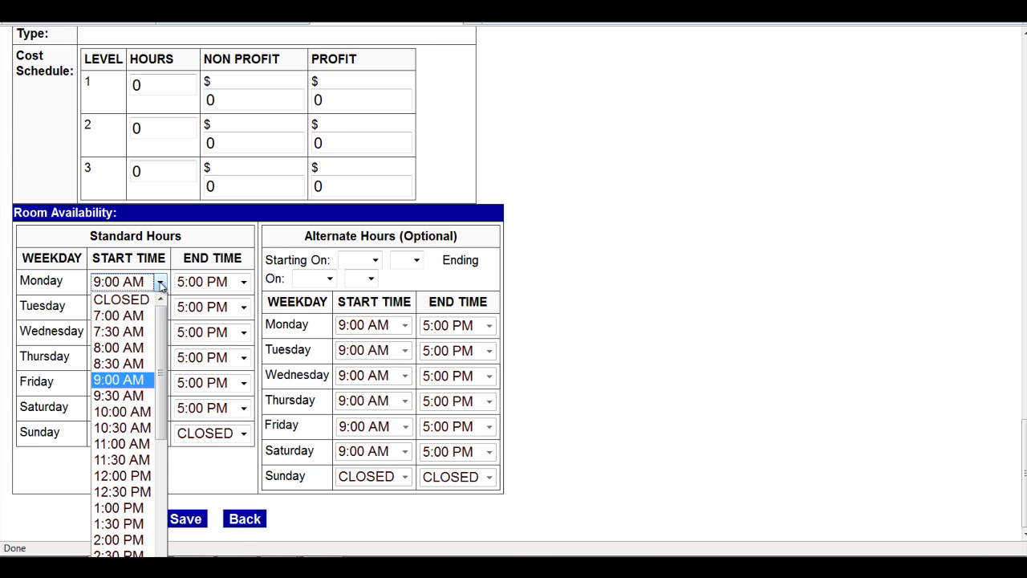
{"action": "left_click", "coordinate": [136, 347]}
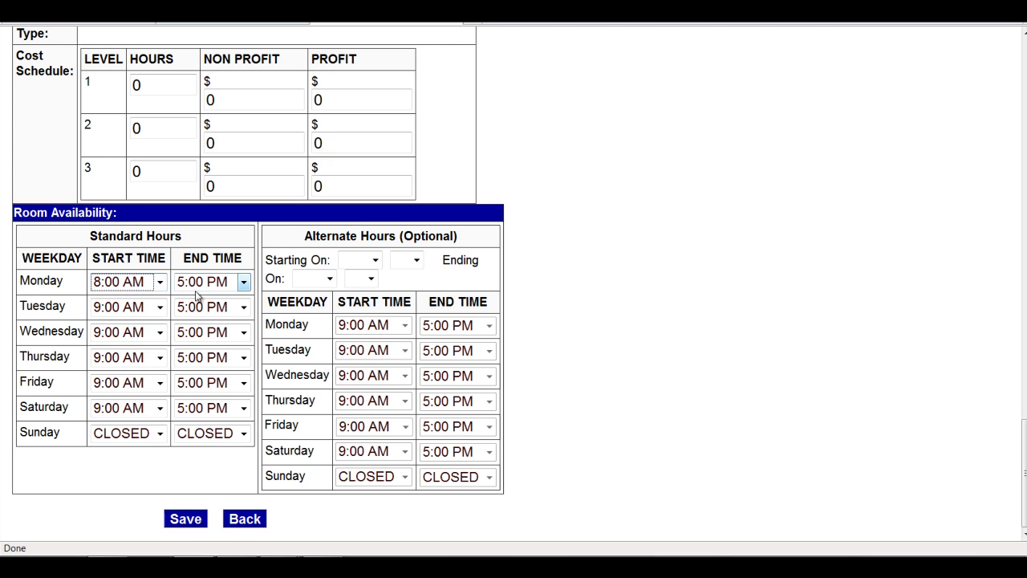
{"action": "left_click", "coordinate": [244, 282]}
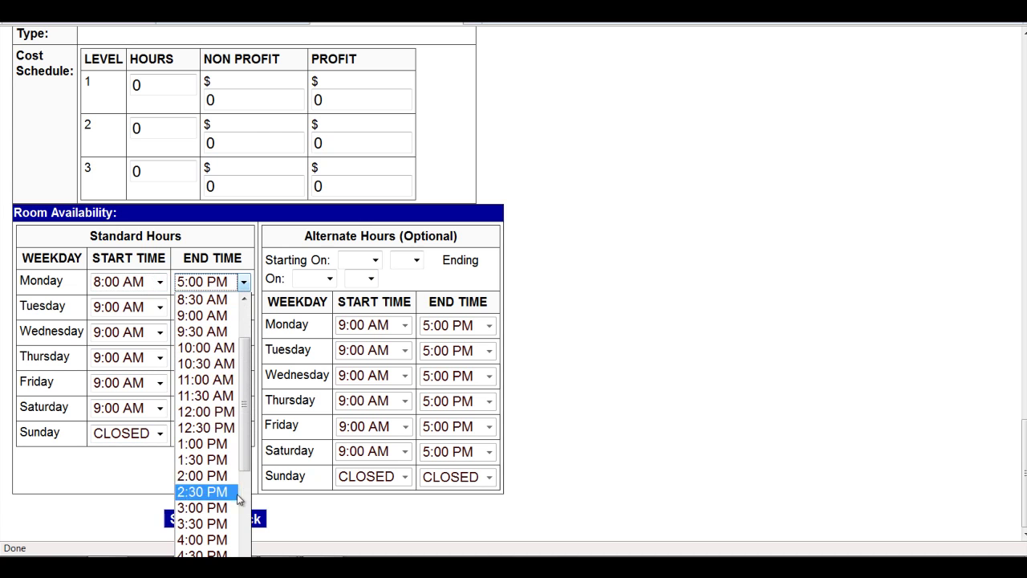
{"action": "left_click_drag", "start_coordinate": [246, 458], "coordinate": [247, 501]}
{"action": "left_click", "coordinate": [202, 516]}
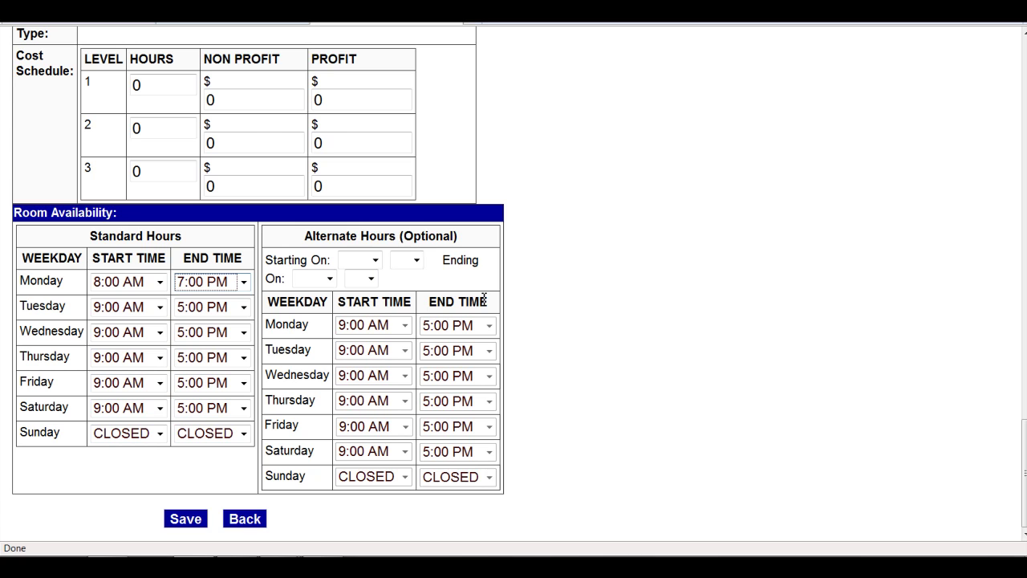
- Set the alternate hours period to start on May 20 and end on Aug 10
{"action": "left_click", "coordinate": [375, 262]}
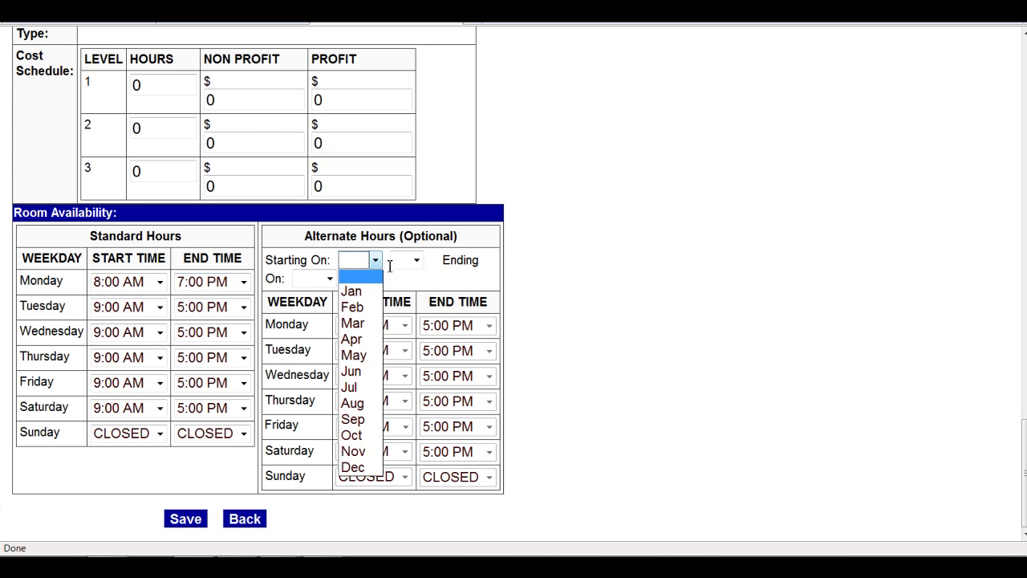
{"action": "left_click", "coordinate": [353, 354]}
{"action": "left_click", "coordinate": [416, 260]}
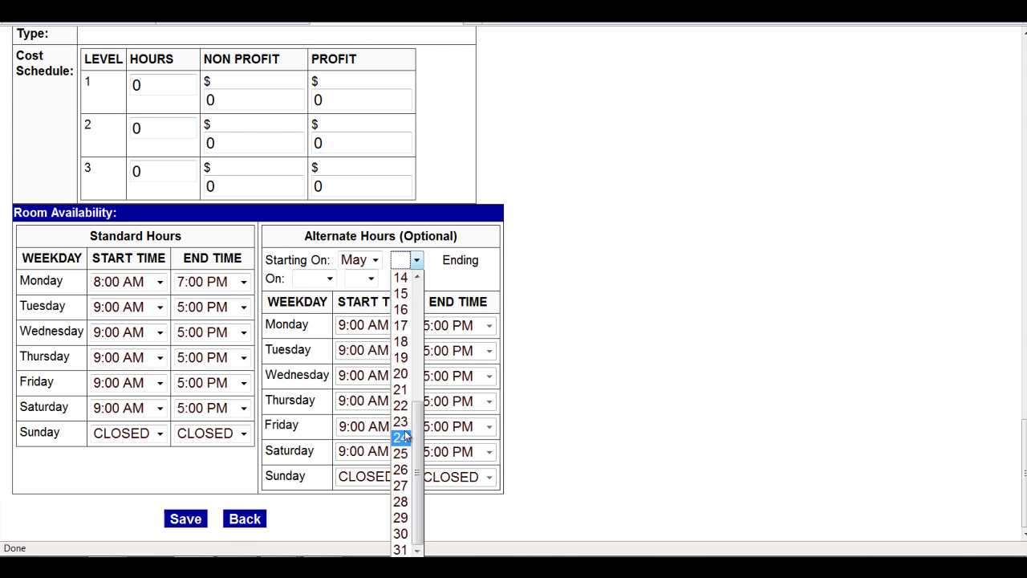
{"action": "left_click", "coordinate": [403, 373]}
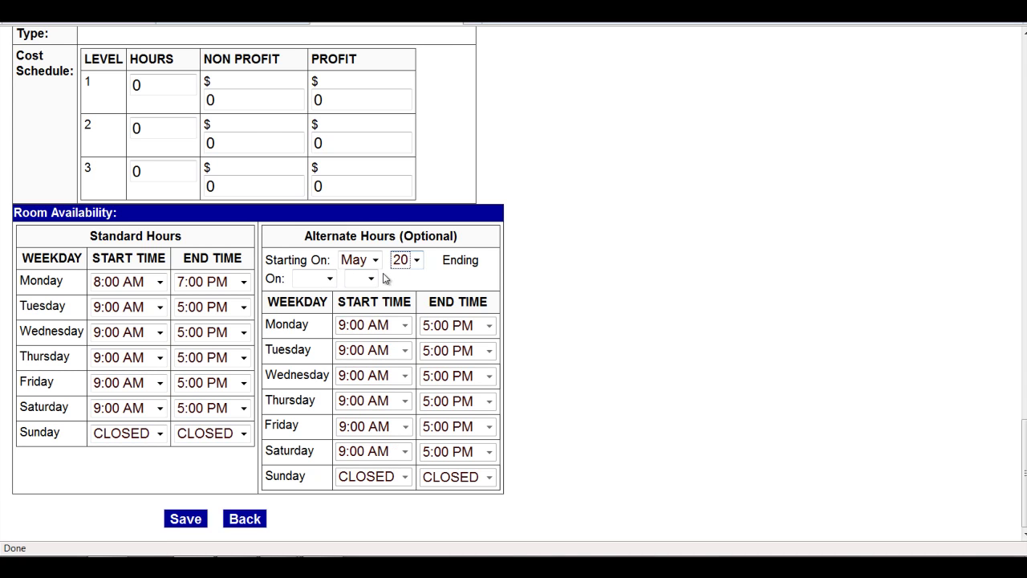
{"action": "left_click", "coordinate": [329, 279]}
{"action": "left_click", "coordinate": [318, 422]}
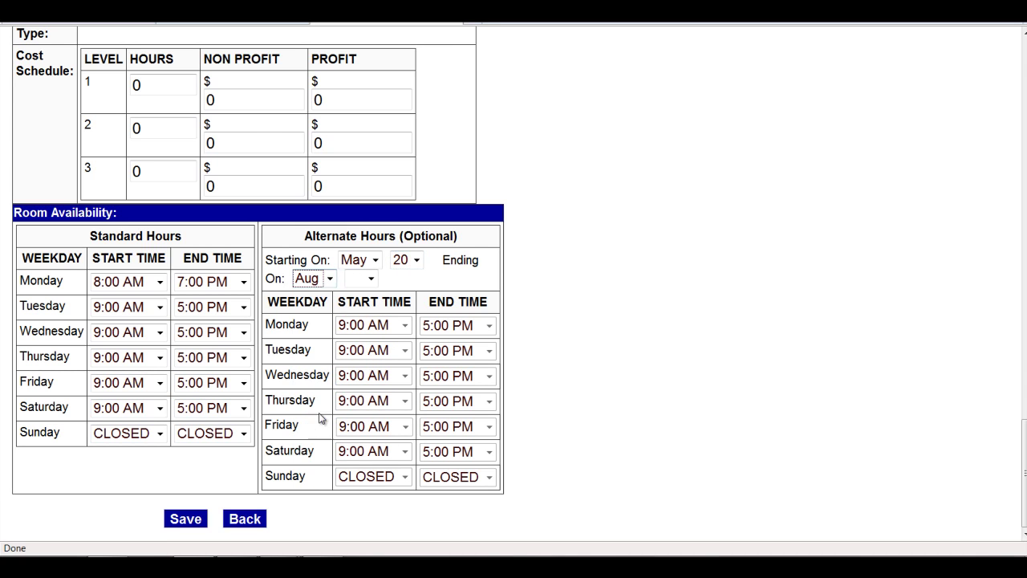
{"action": "left_click", "coordinate": [371, 279]}
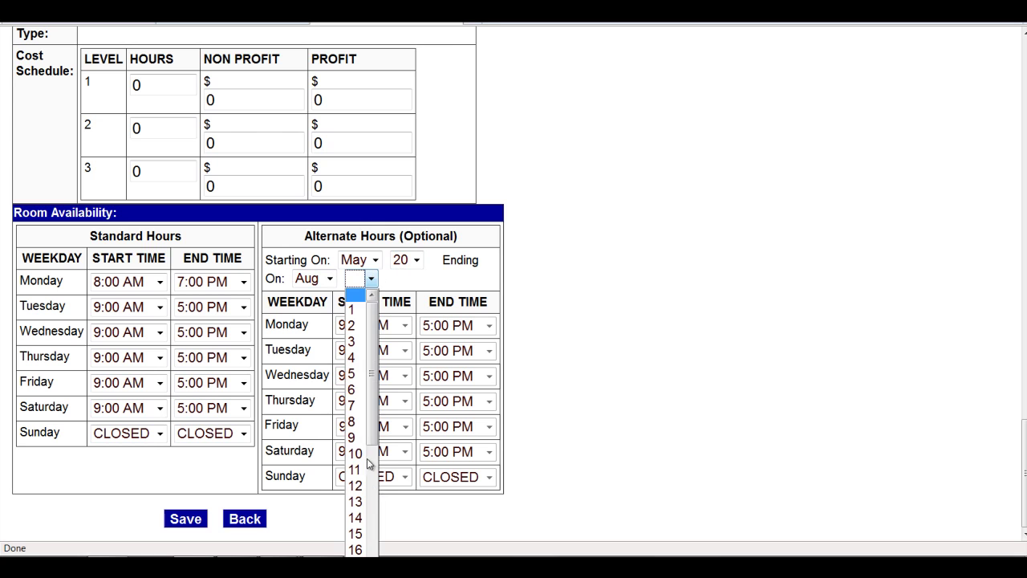
{"action": "left_click", "coordinate": [361, 454]}
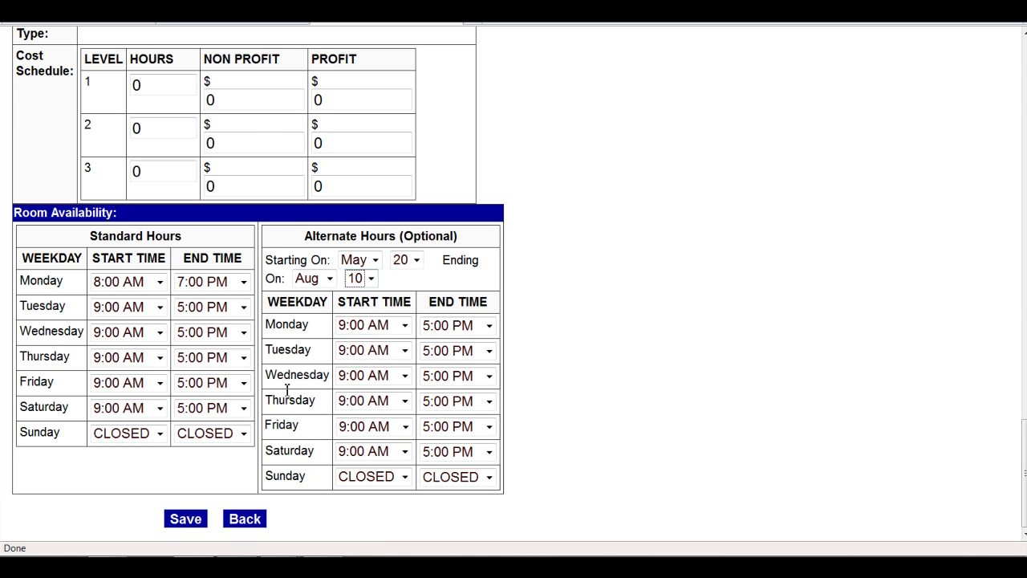
- Set Monday's alternate hours to 8:00 AM through 7:00 PM
{"action": "left_click", "coordinate": [404, 326]}
{"action": "key", "text": "Up"}
{"action": "key", "text": "Up"}
{"action": "key", "text": "Return"}
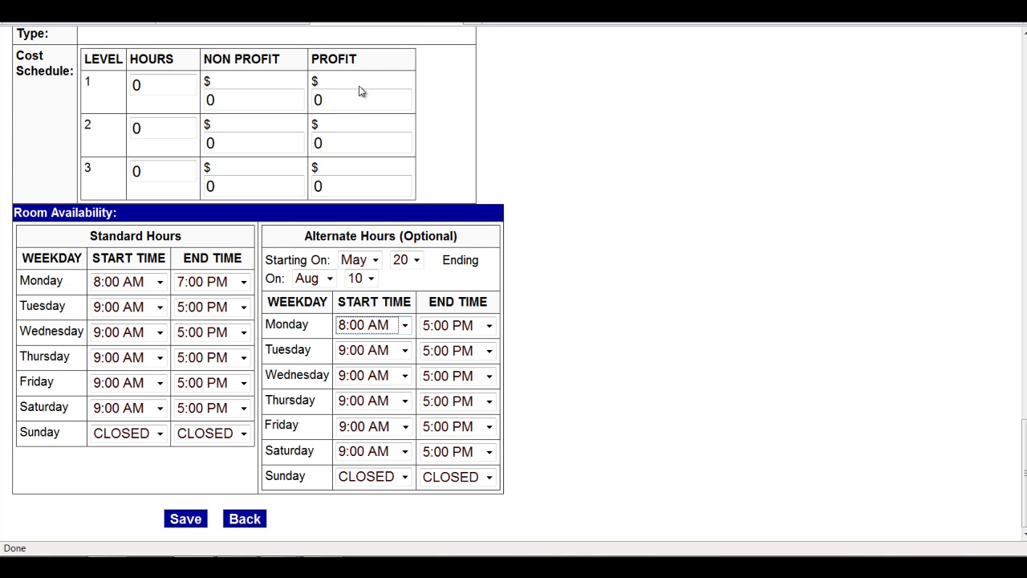
{"action": "left_click", "coordinate": [484, 332]}
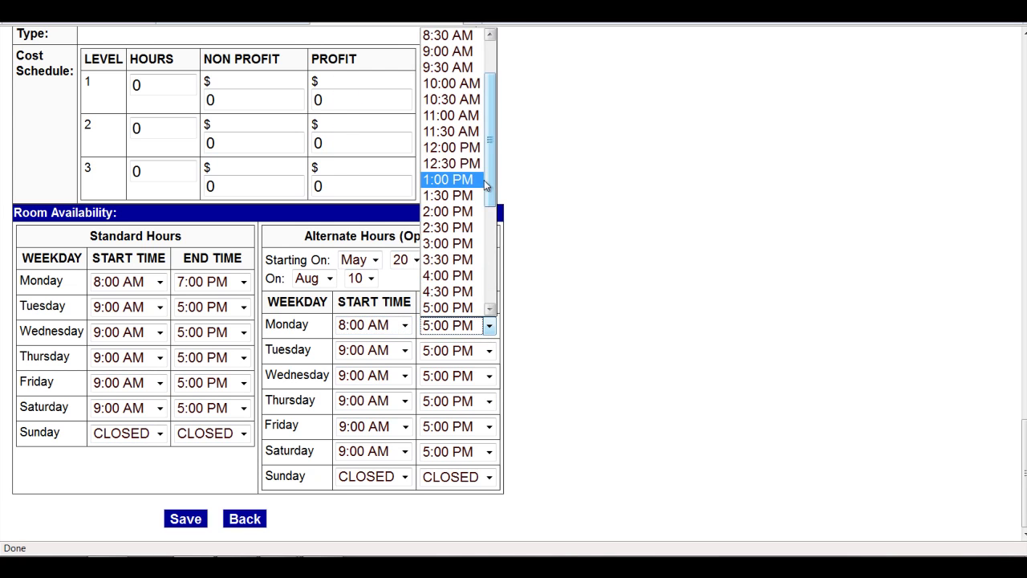
{"action": "scroll", "coordinate": [473, 185], "scroll_direction": "down", "scroll_amount": 4}
{"action": "left_click", "coordinate": [440, 180]}
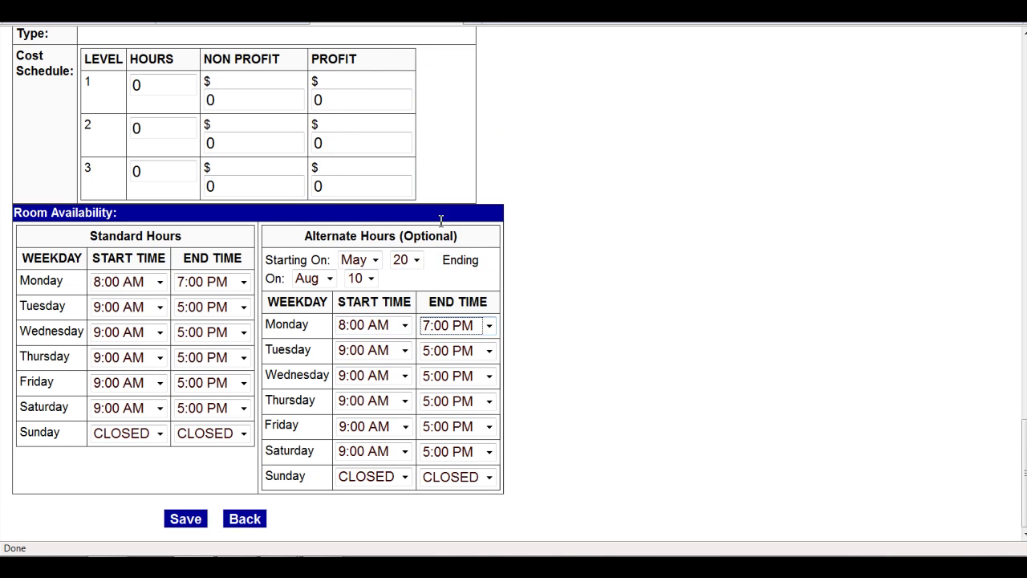
- Set Tuesday's alternate hours to 8:00 AM through 7:00 PM
{"action": "left_click", "coordinate": [403, 350]}
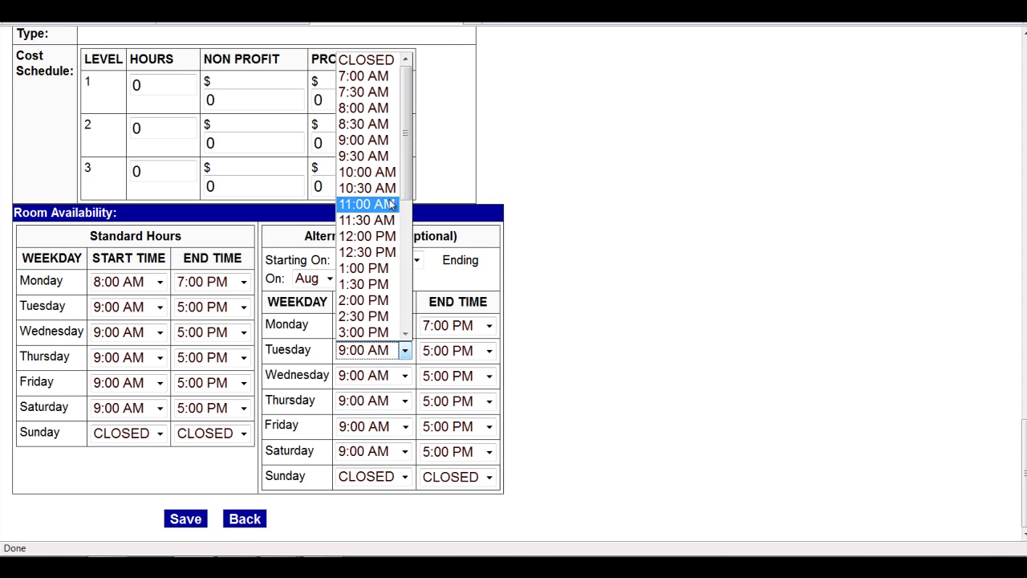
{"action": "left_click", "coordinate": [383, 107]}
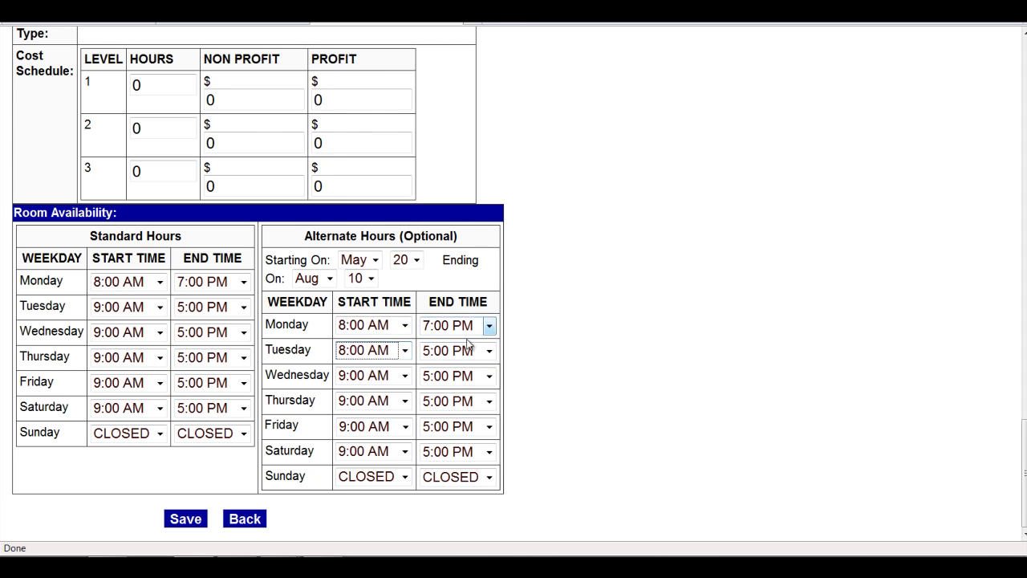
{"action": "left_click", "coordinate": [488, 350]}
{"action": "scroll", "coordinate": [449, 233], "scroll_direction": "down", "scroll_amount": 4}
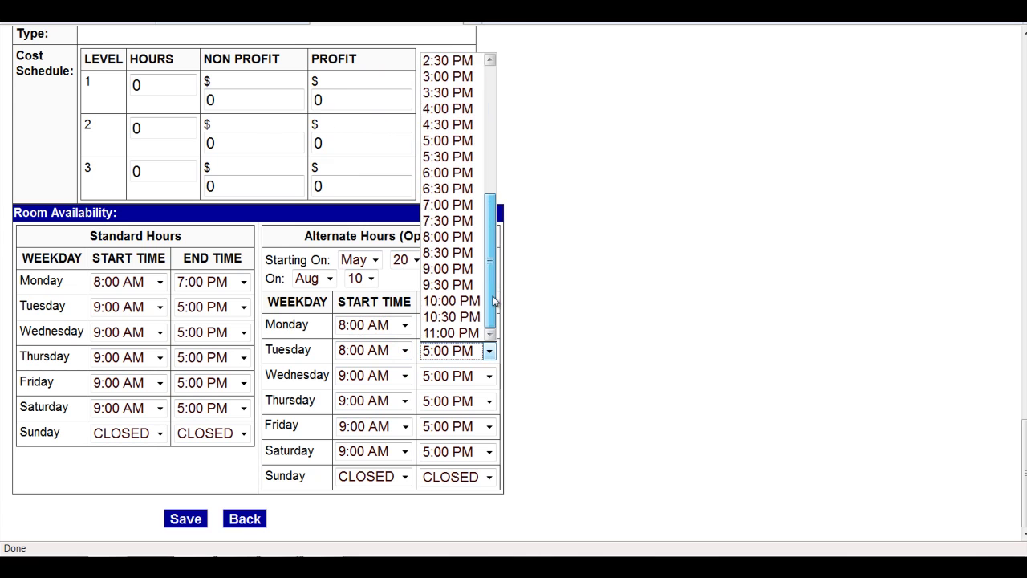
{"action": "left_click", "coordinate": [449, 207]}
- Set Wednesday's alternate hours to 8:00 AM through 7:00 PM and save the room configuration
{"action": "left_click", "coordinate": [404, 375]}
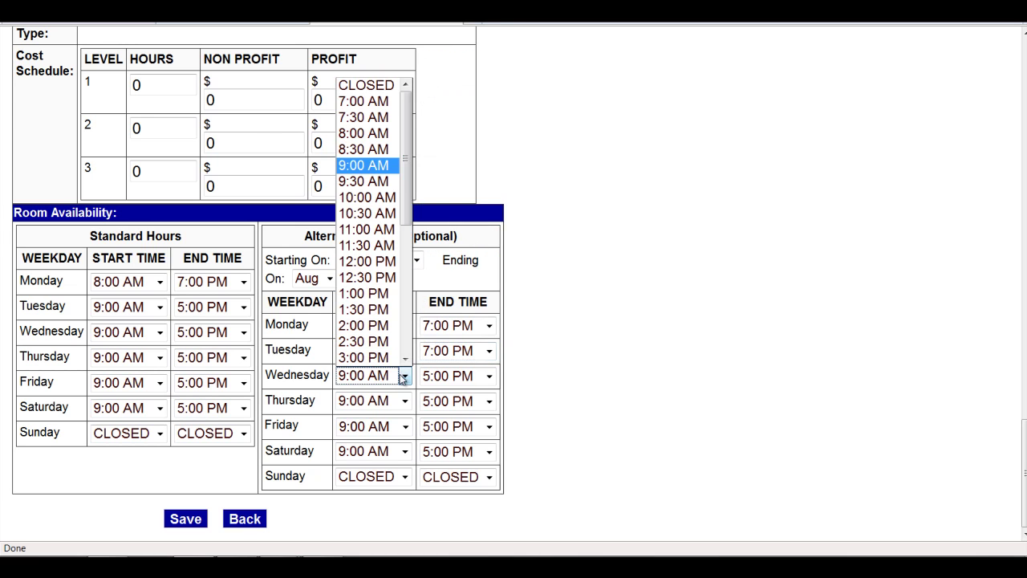
{"action": "left_click", "coordinate": [365, 133]}
{"action": "left_click", "coordinate": [466, 377]}
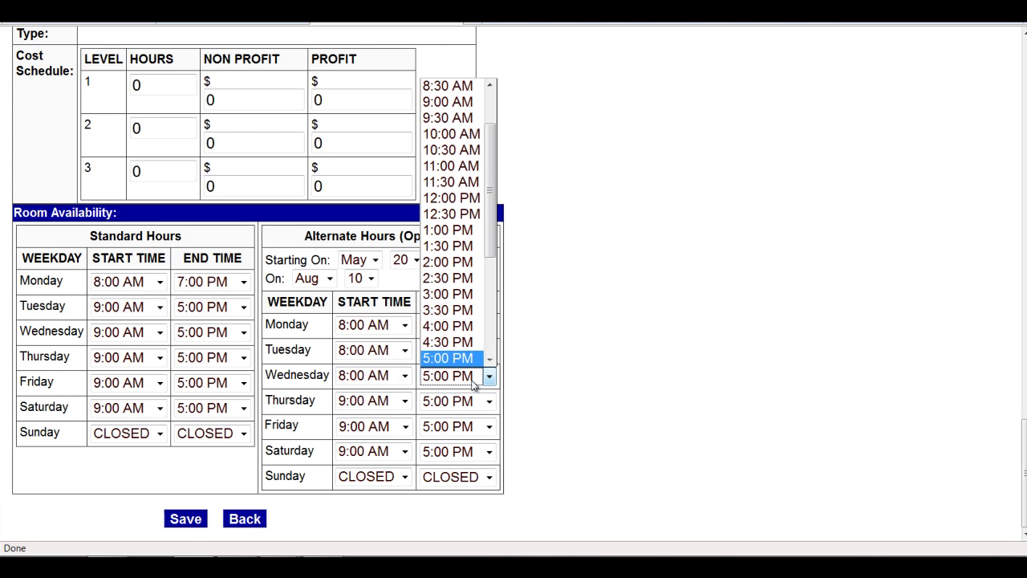
{"action": "scroll", "coordinate": [466, 280], "scroll_direction": "down", "scroll_amount": 4}
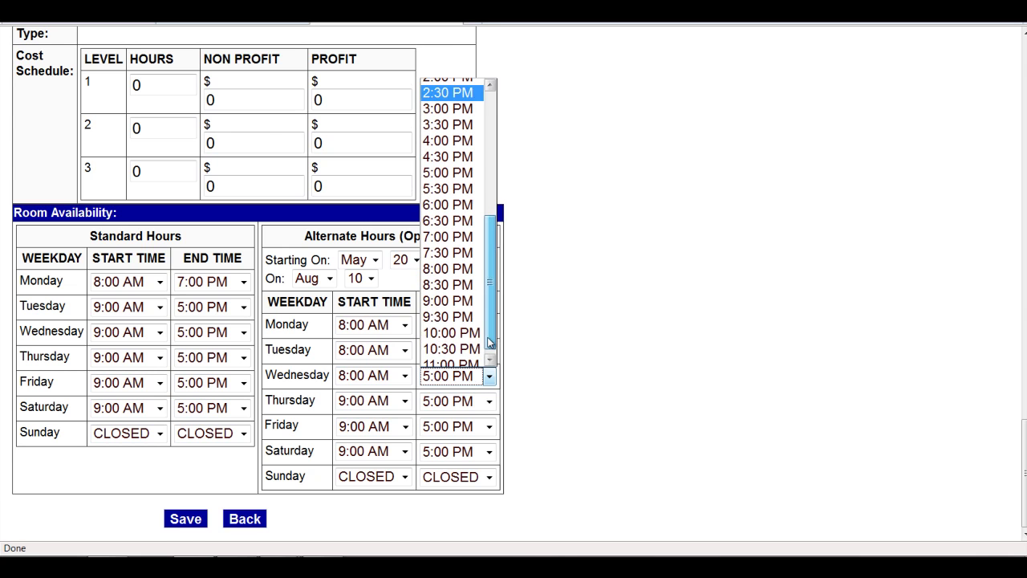
{"action": "left_click", "coordinate": [447, 236]}
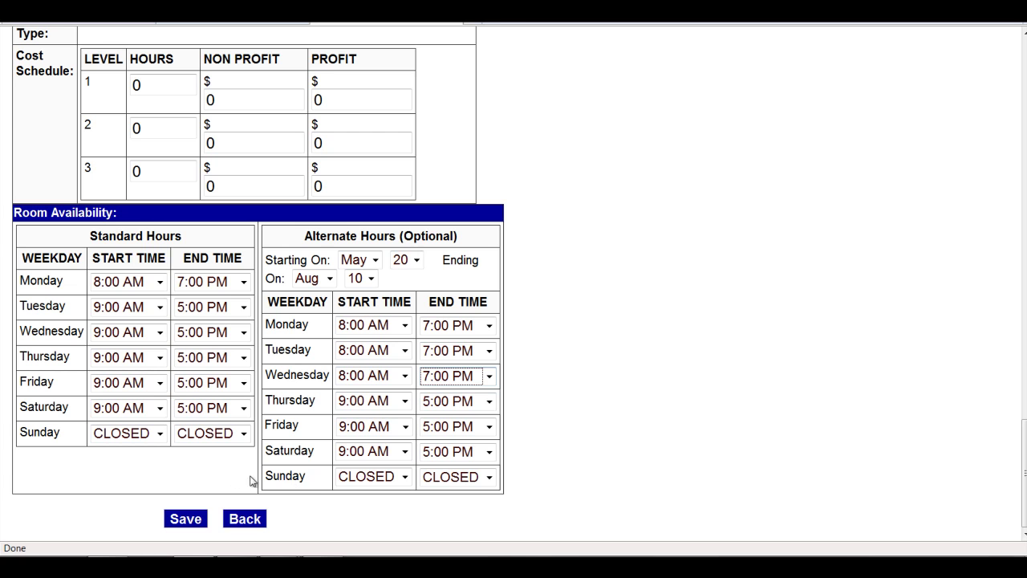
{"action": "left_click", "coordinate": [200, 520]}
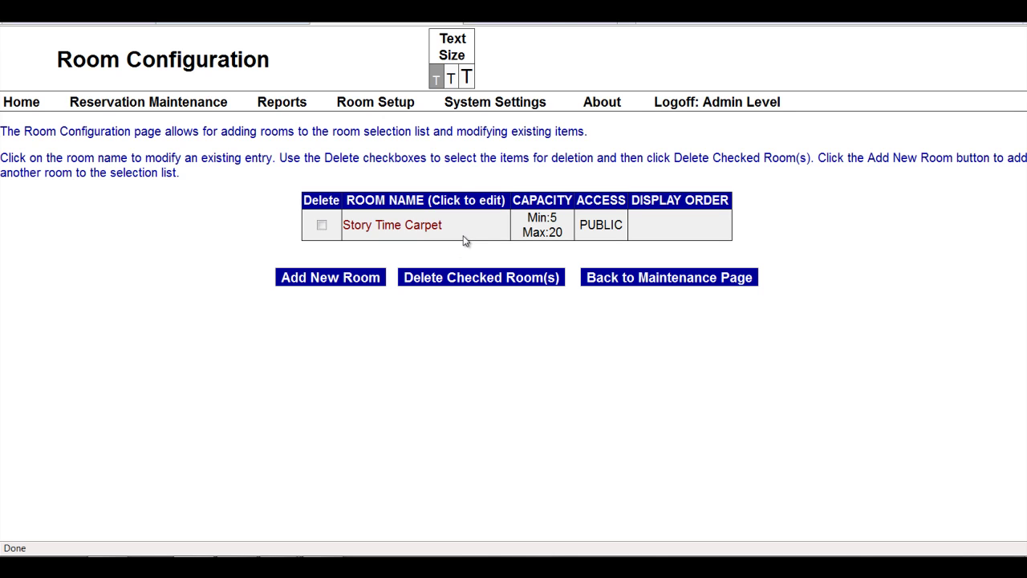
- Switch to the public Room Request page and view the Story Time Carpet room's capacity and fixture details
{"action": "left_click", "coordinate": [544, 25]}
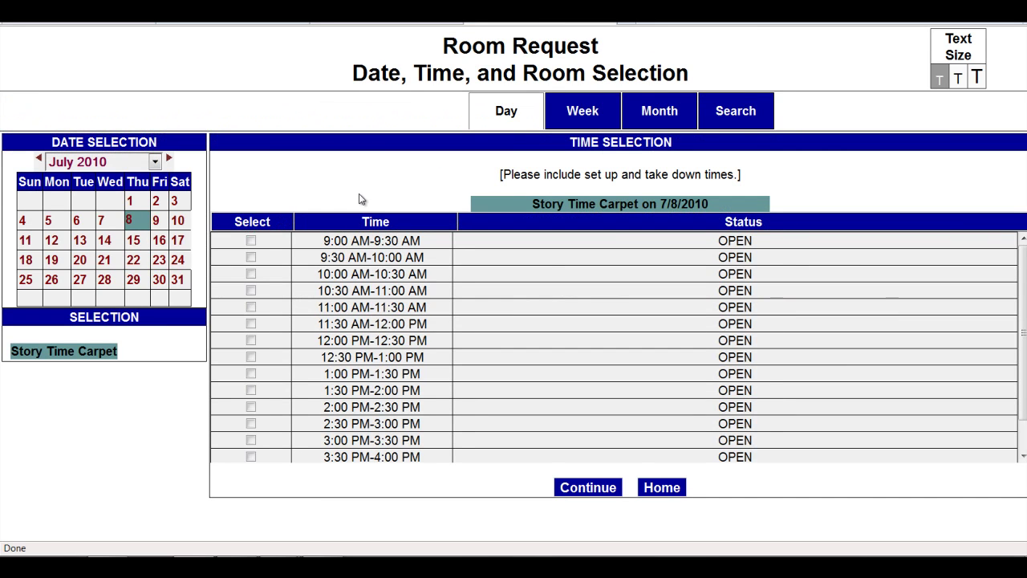
{"action": "mouse_move", "coordinate": [88, 346]}
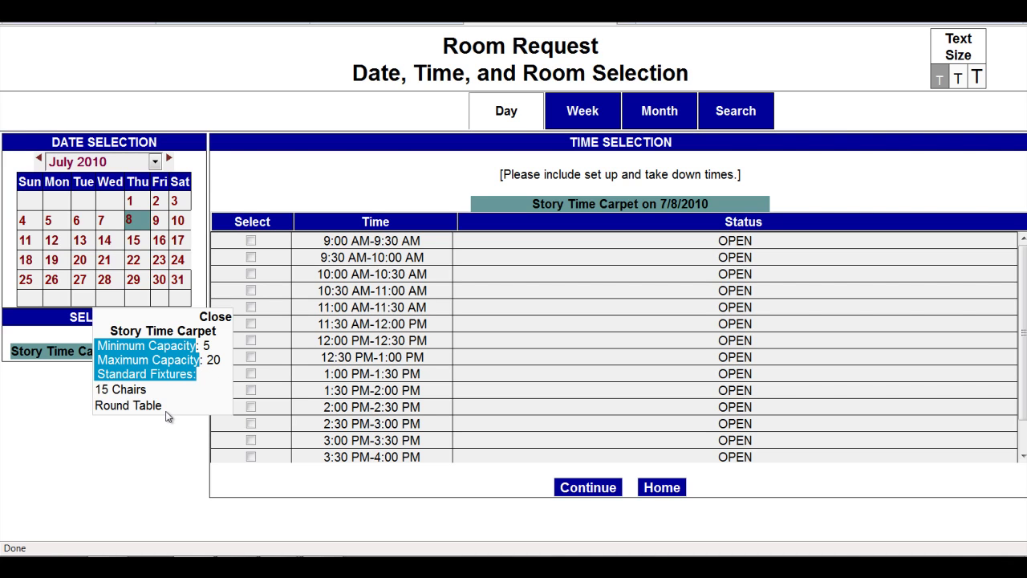
{"action": "left_click", "coordinate": [183, 455]}
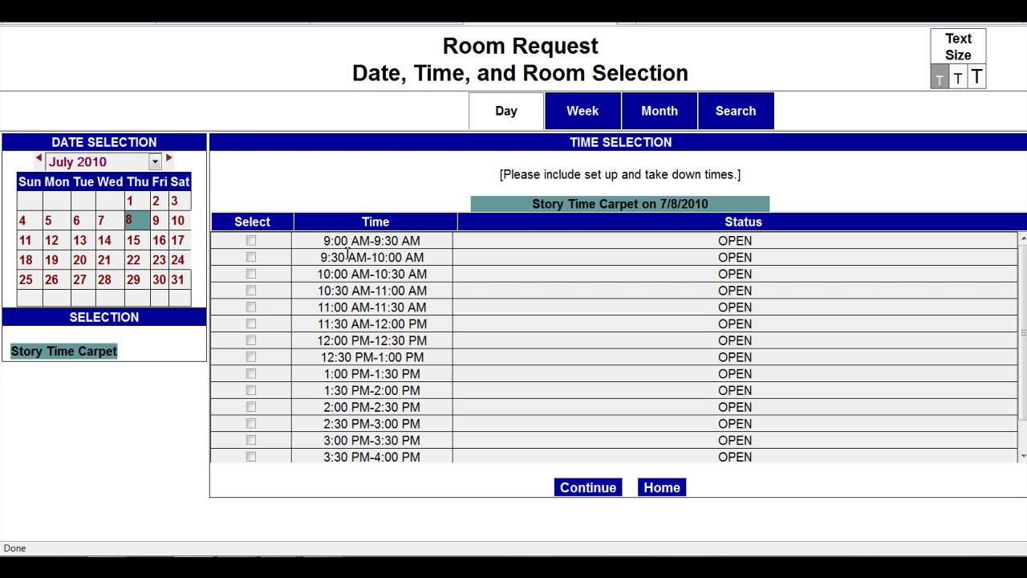
- Select the 10:30 AM to 11:30 AM slots for 7/8/2010, continue to the contact information form and look through its fields
{"action": "left_click", "coordinate": [252, 290]}
{"action": "left_click", "coordinate": [251, 306]}
{"action": "left_click", "coordinate": [587, 489]}
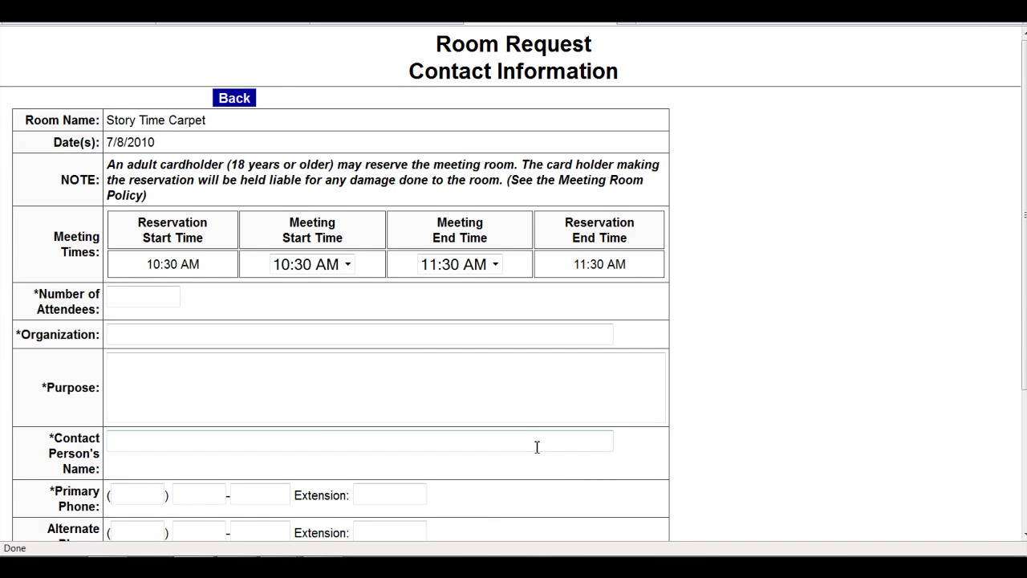
{"action": "scroll", "coordinate": [465, 453], "scroll_direction": "down", "scroll_amount": 4}
{"action": "scroll", "coordinate": [465, 456], "scroll_direction": "up", "scroll_amount": 4}
- Return to the Room Configuration page, go back to the maintenance page and log off from the admin account
{"action": "left_click", "coordinate": [352, 22]}
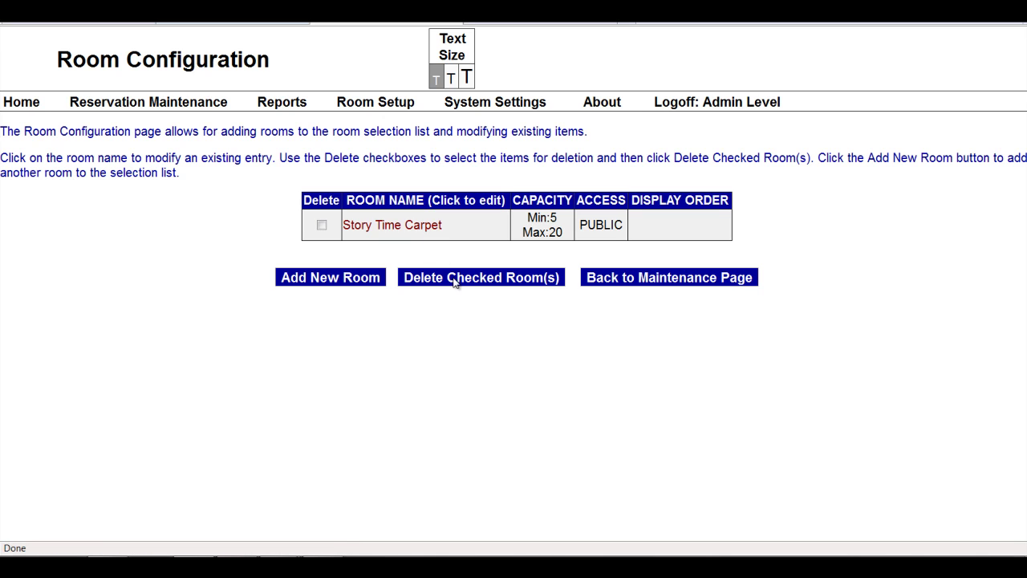
{"action": "left_click", "coordinate": [625, 288]}
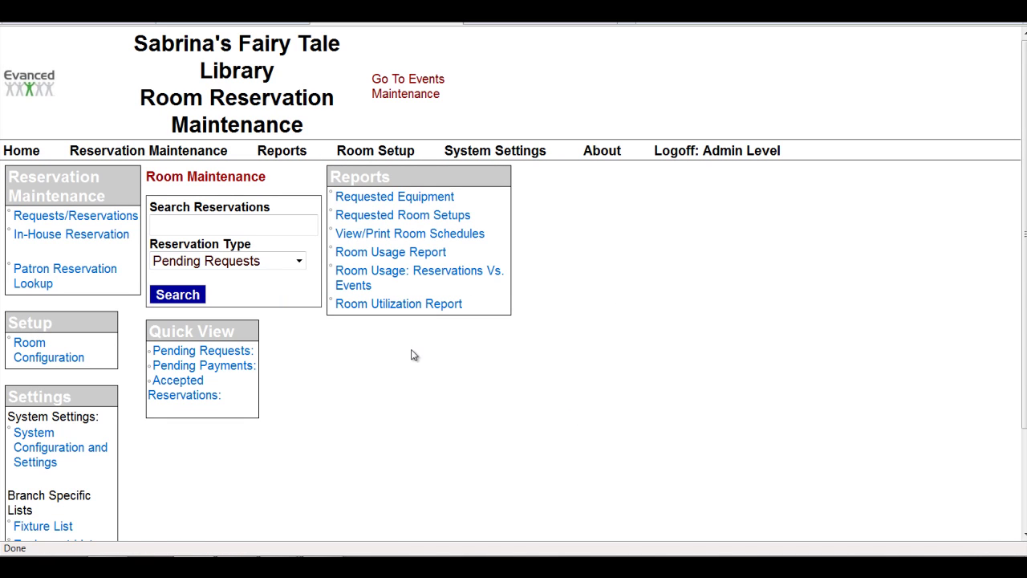
{"action": "left_click", "coordinate": [708, 152]}
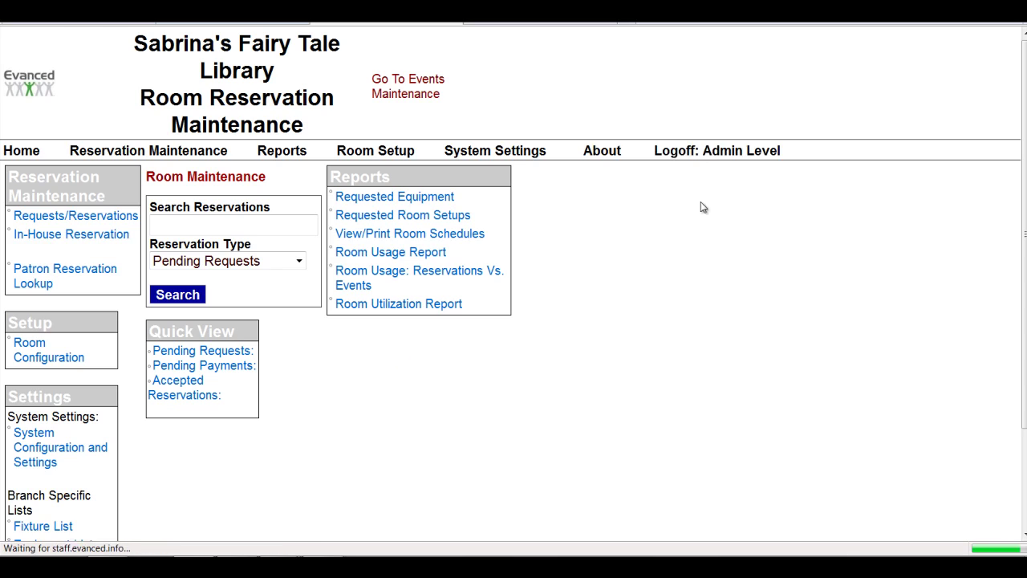